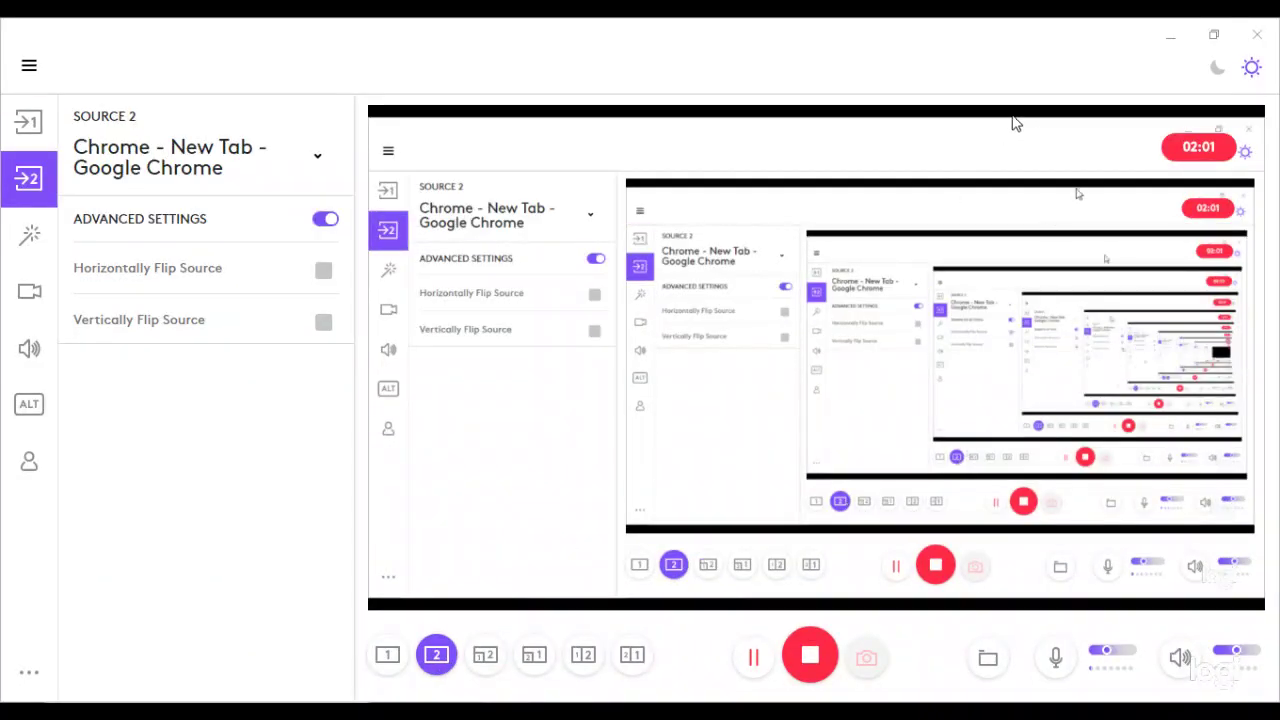
# Minimize Logi Capture and open the NVR's web config from VideoView's DEVICE CFG.
pyautogui.click(1168, 45)
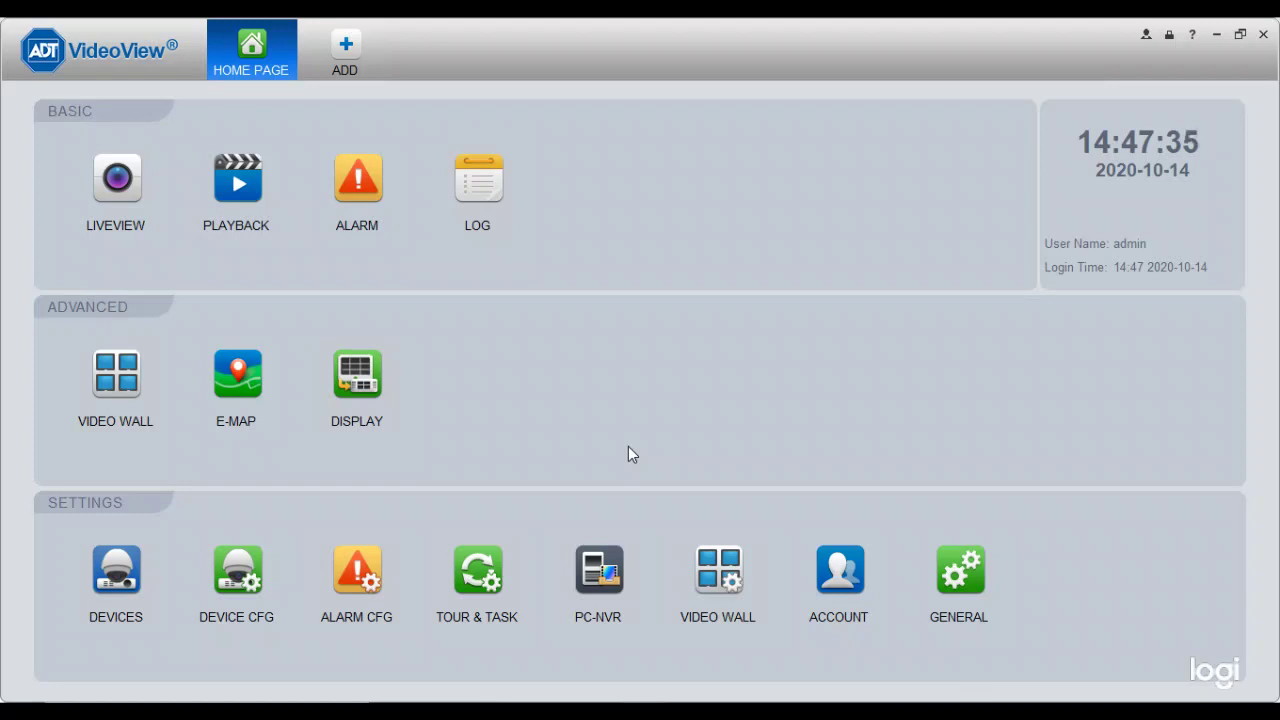
pyautogui.click(250, 577)
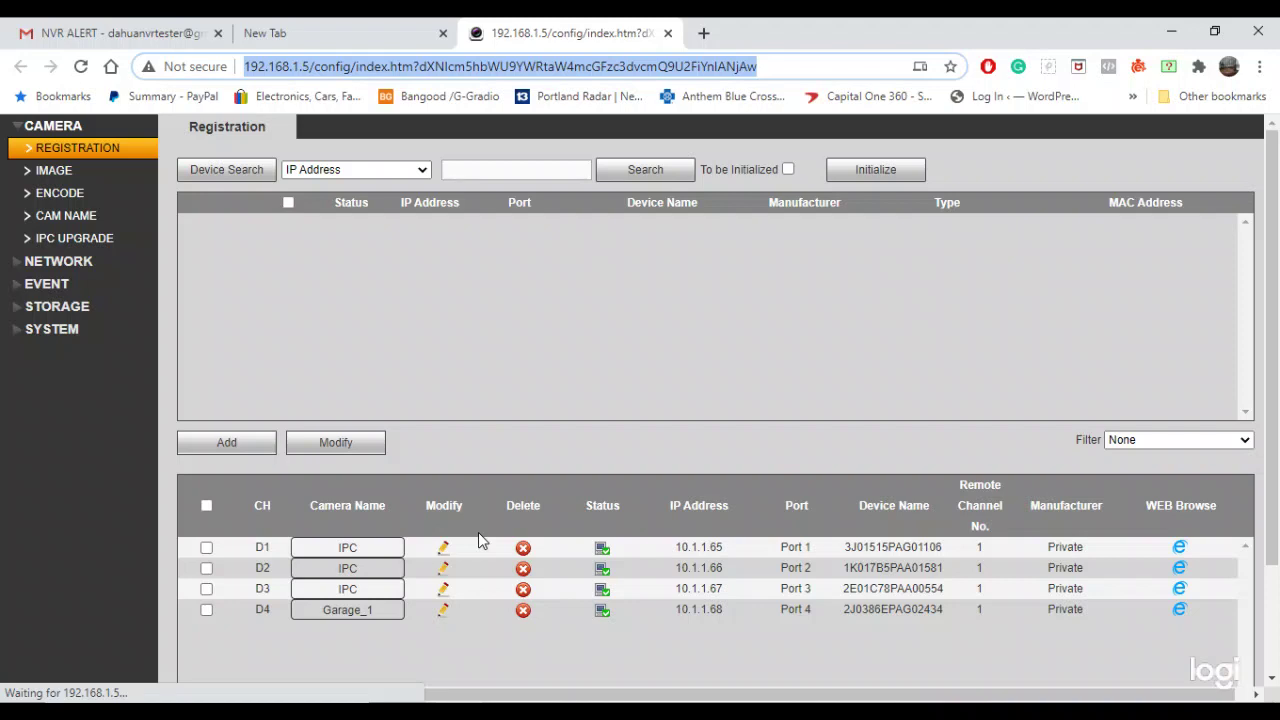
# Close the NVR config tab, the empty tab and the Gmail snapshot preview.
pyautogui.click(668, 34)
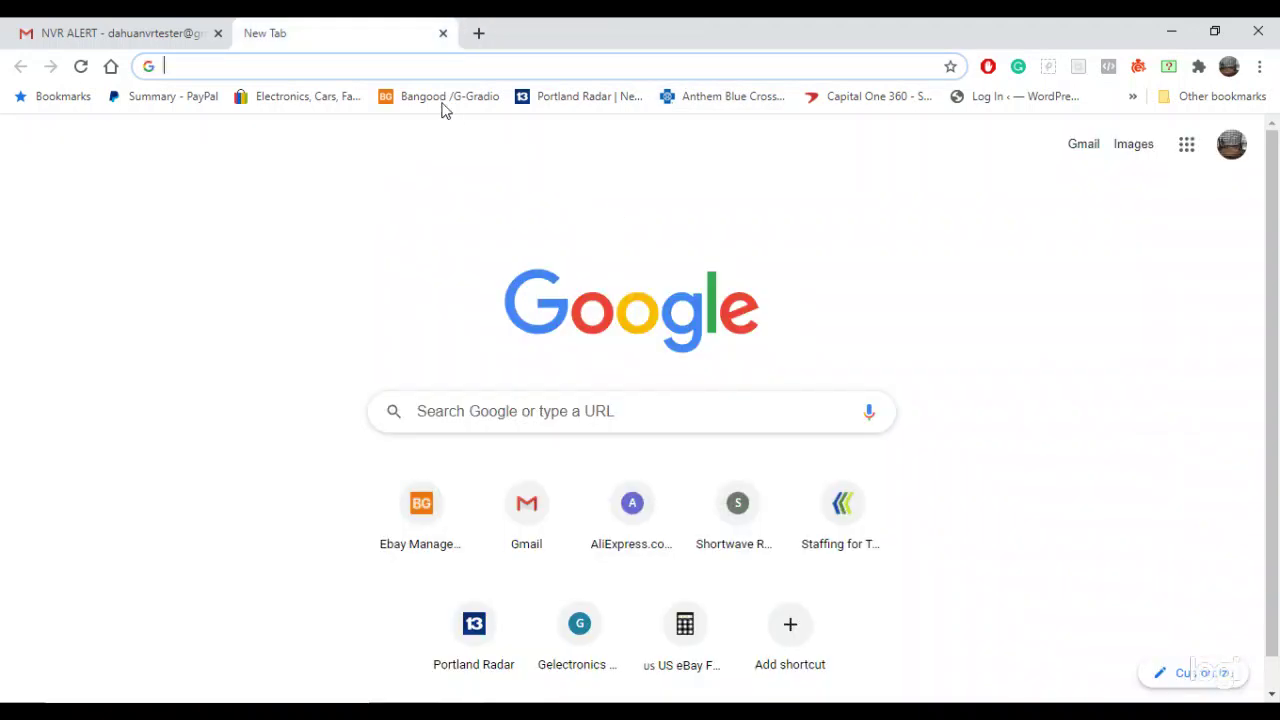
pyautogui.click(443, 35)
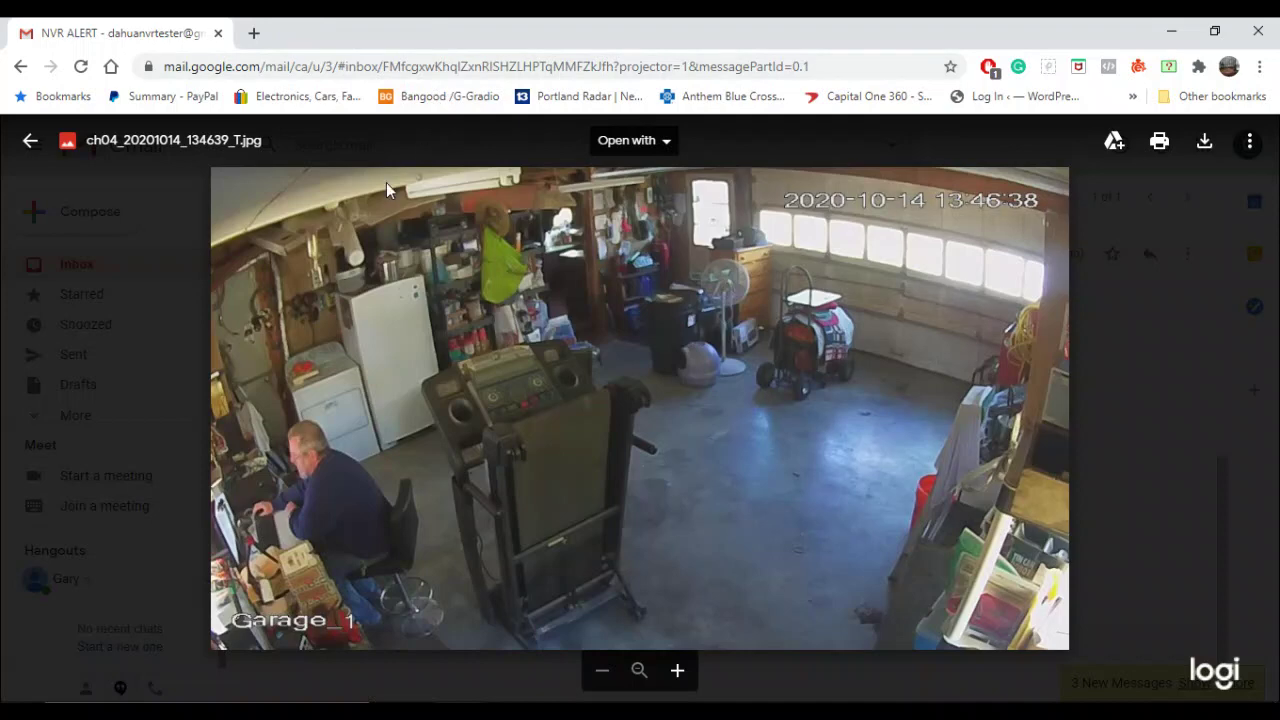
pyautogui.click(30, 140)
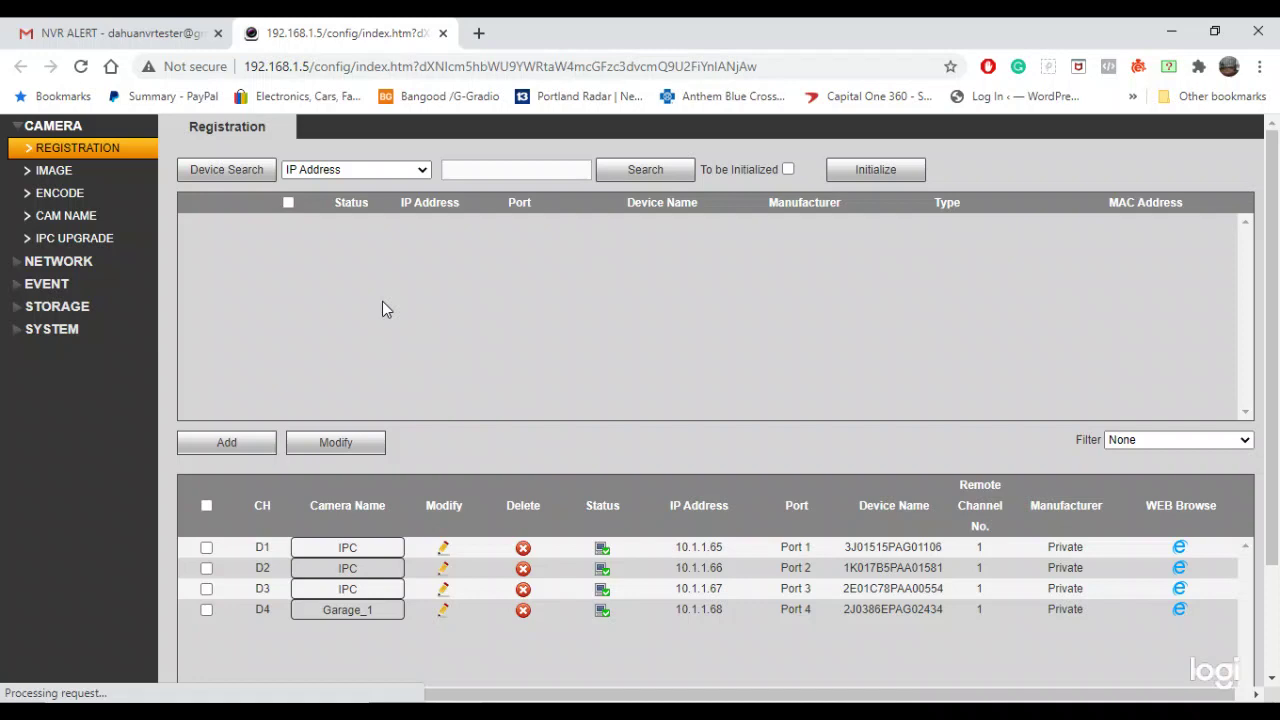
# Go to NETWORK > EMAIL to view the Gmail SMTP alert settings.
pyautogui.click(70, 264)
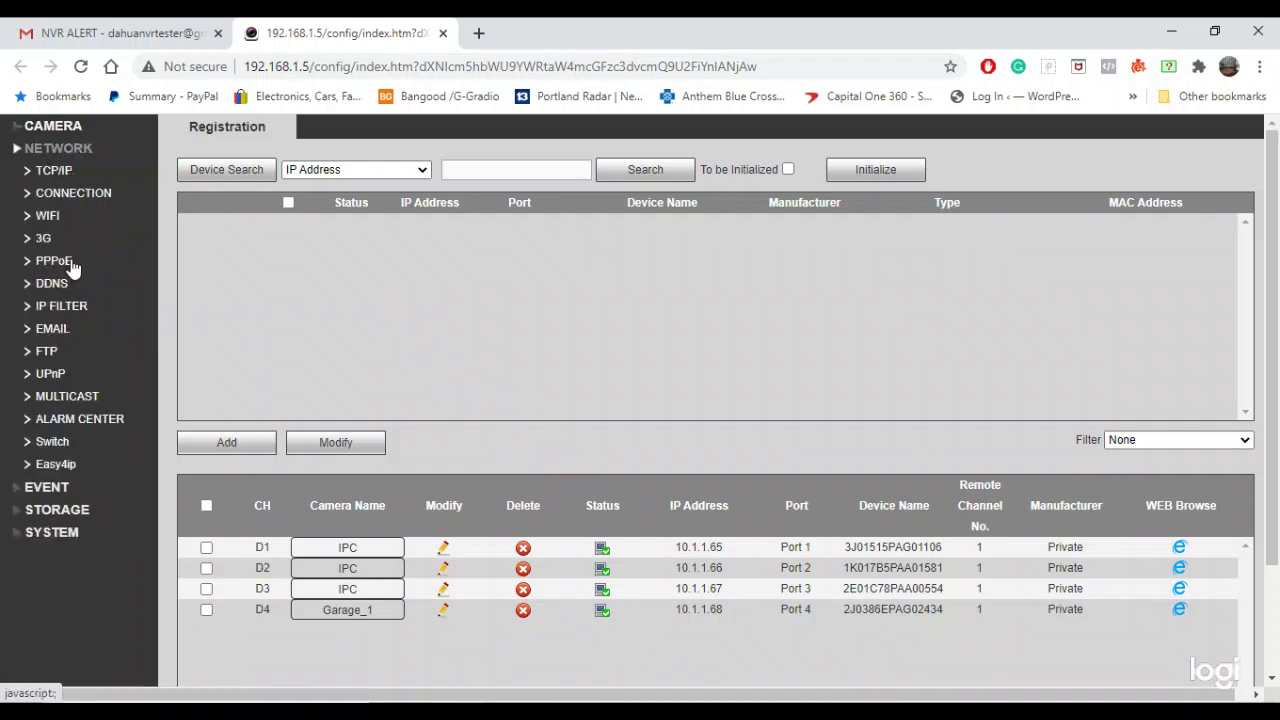
pyautogui.click(58, 338)
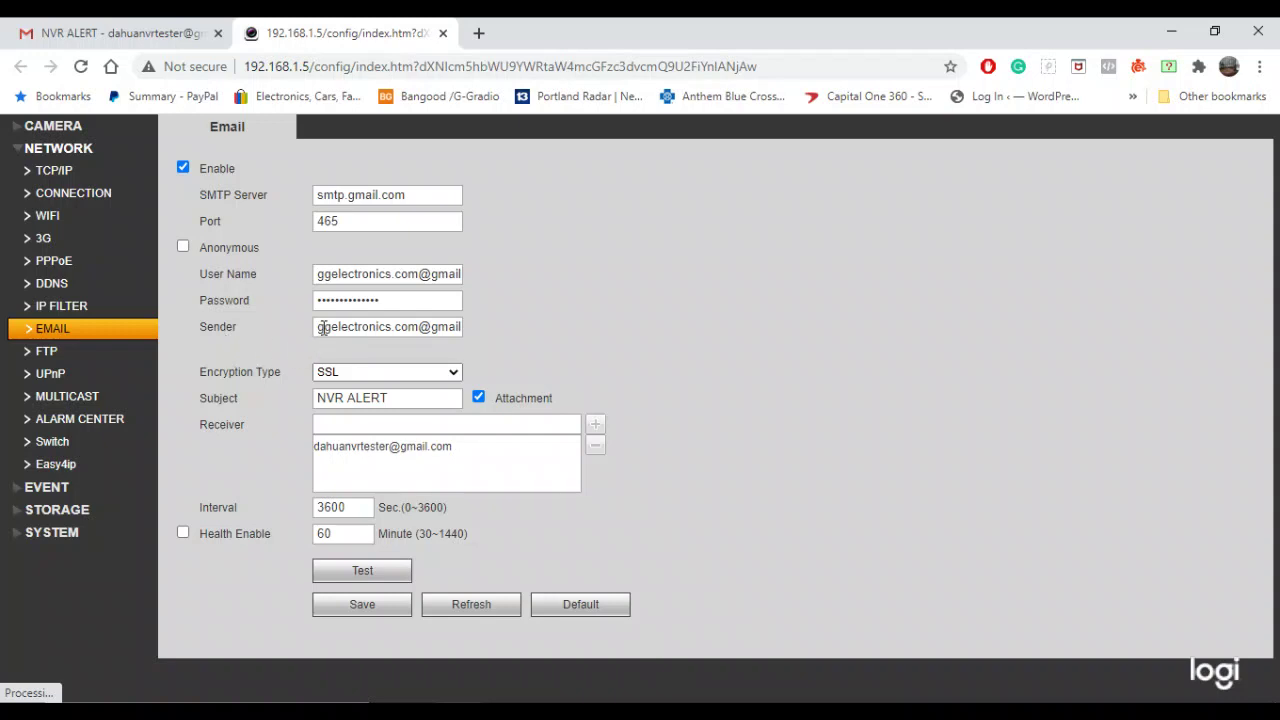
# Change the email interval from 3600 to 15 seconds and save.
pyautogui.moveTo(321, 330); pyautogui.dragTo(510, 344)
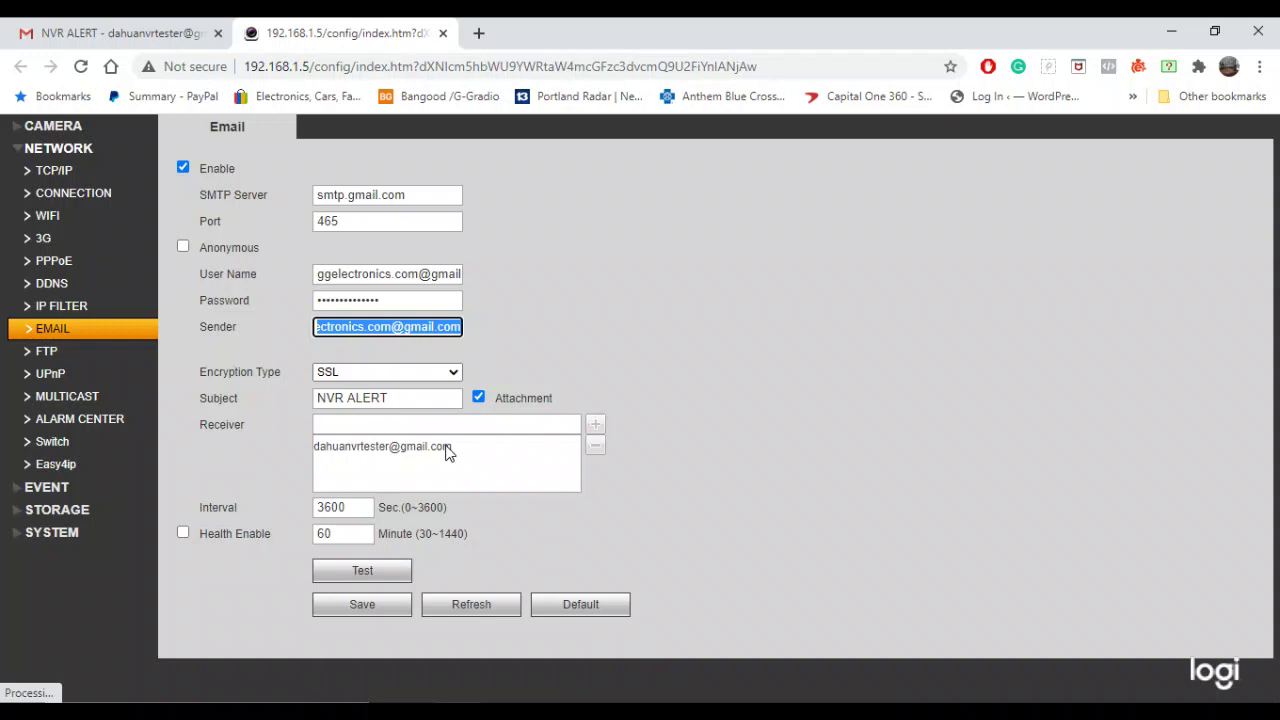
pyautogui.click(352, 507)
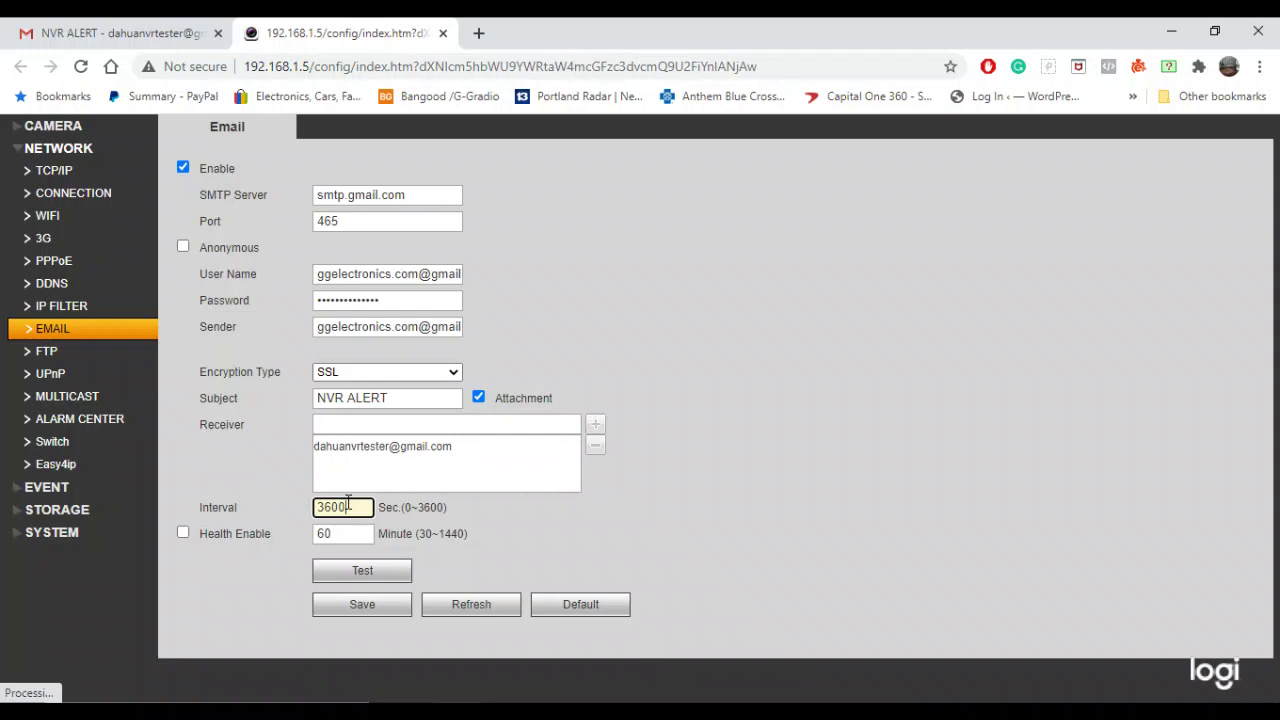
pyautogui.press('BackSpace')
pyautogui.press('BackSpace')
pyautogui.press('BackSpace')
pyautogui.press('BackSpace')
pyautogui.write('15')
pyautogui.click(362, 605)
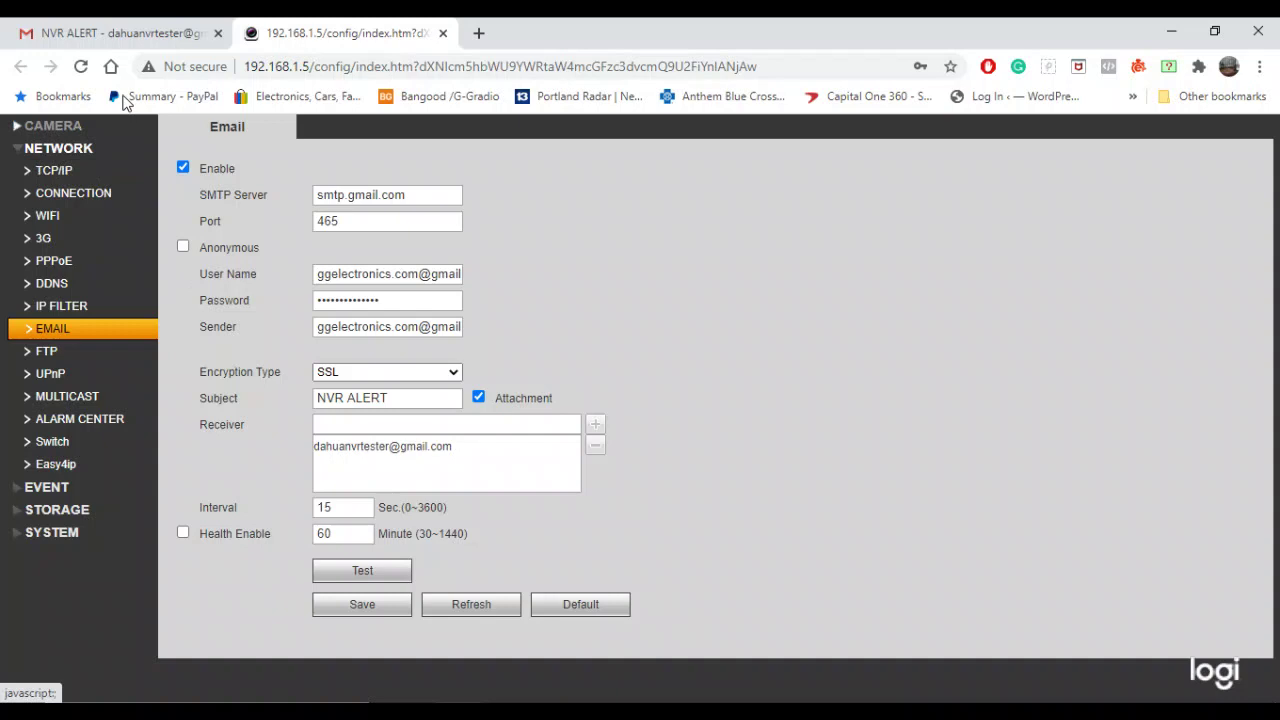
# Delete the old NVR alert conversation from the Gmail inbox.
pyautogui.click(143, 32)
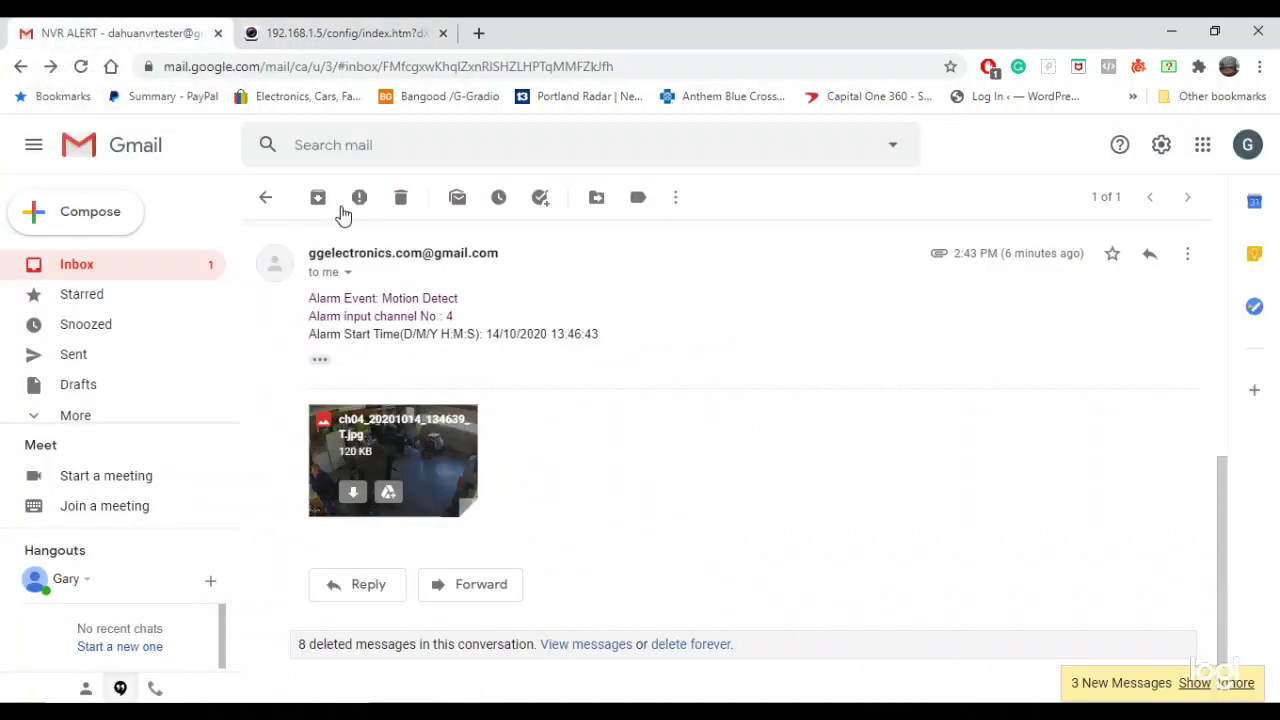
pyautogui.click(401, 198)
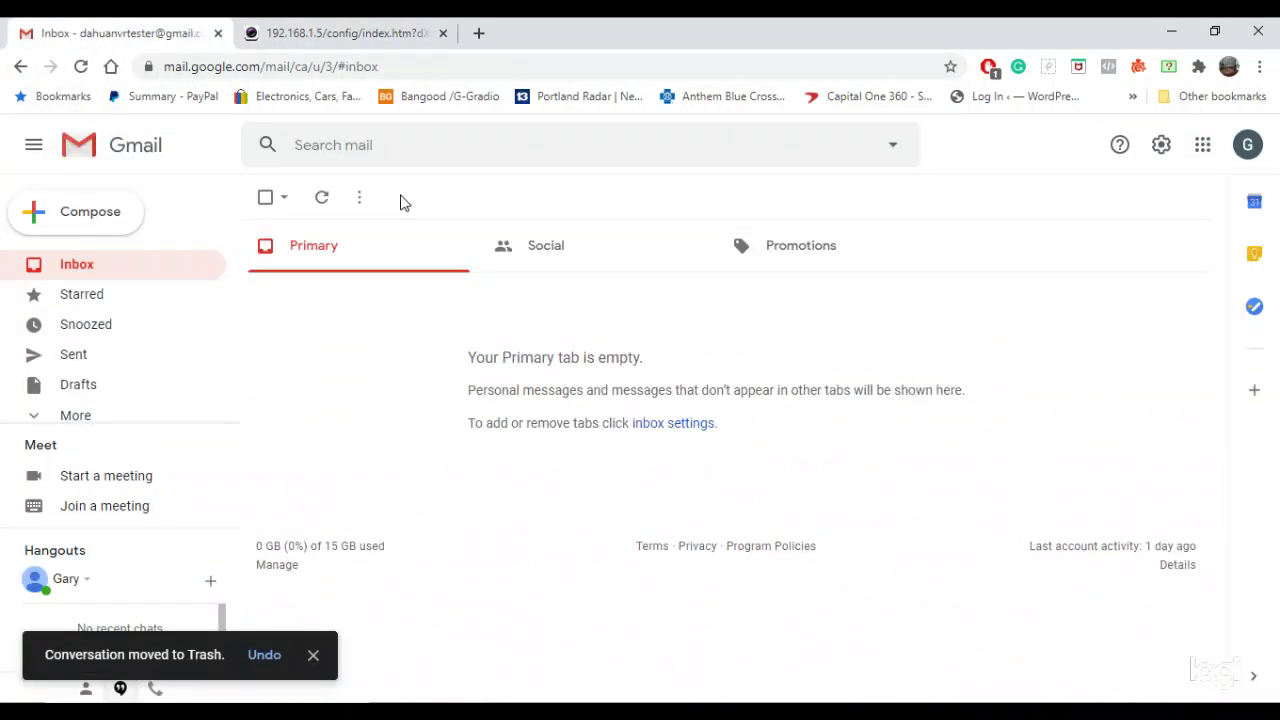
pyautogui.click(310, 36)
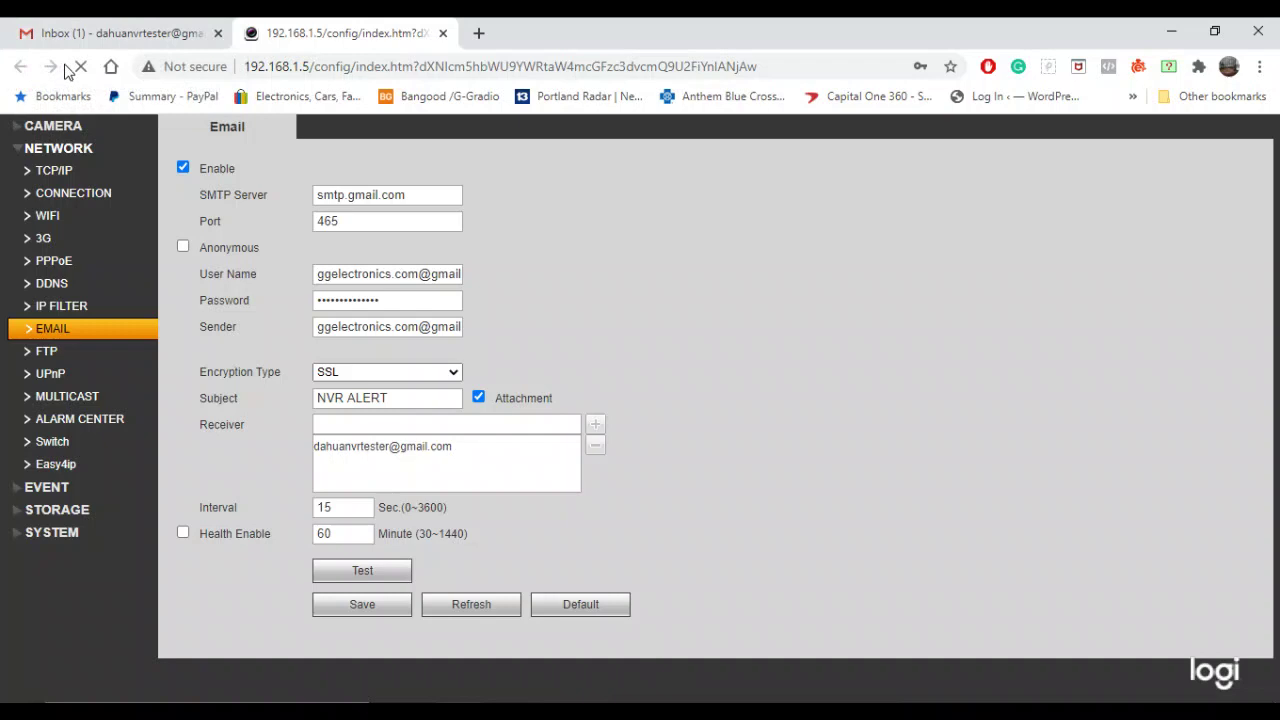
# Open the received NVR ALERT test email in Gmail and delete it.
pyautogui.click(126, 34)
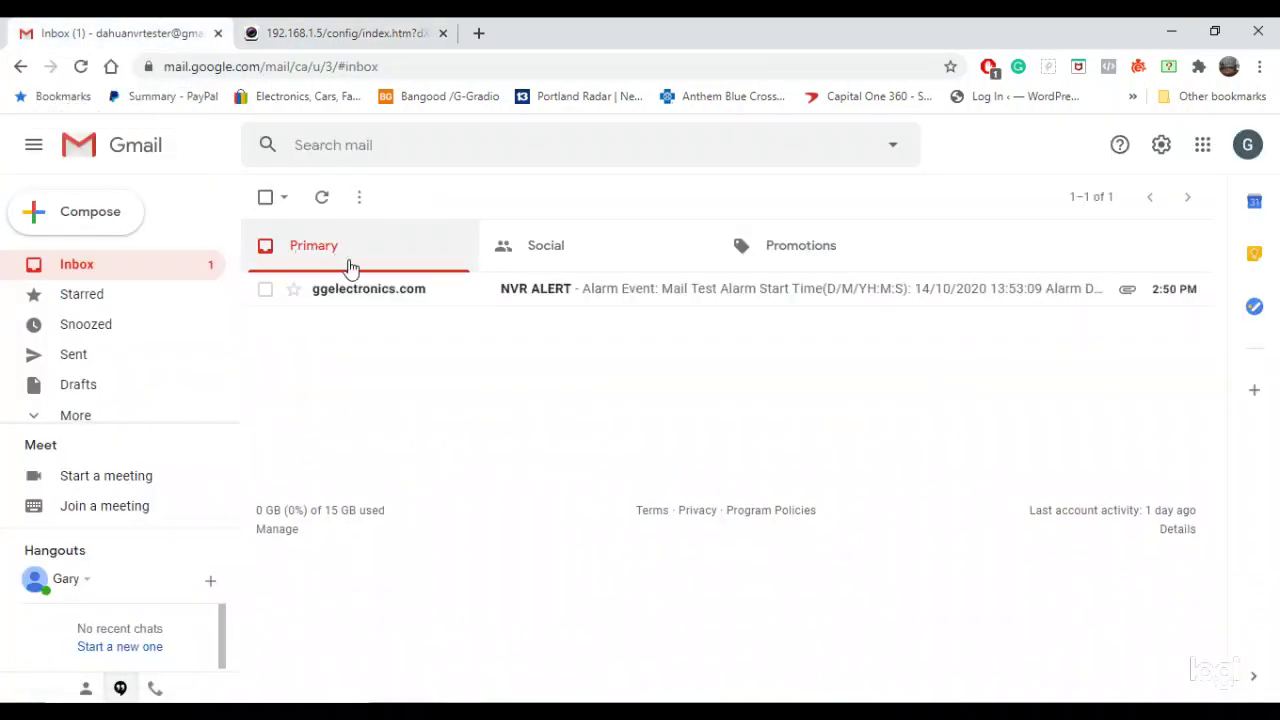
pyautogui.click(435, 300)
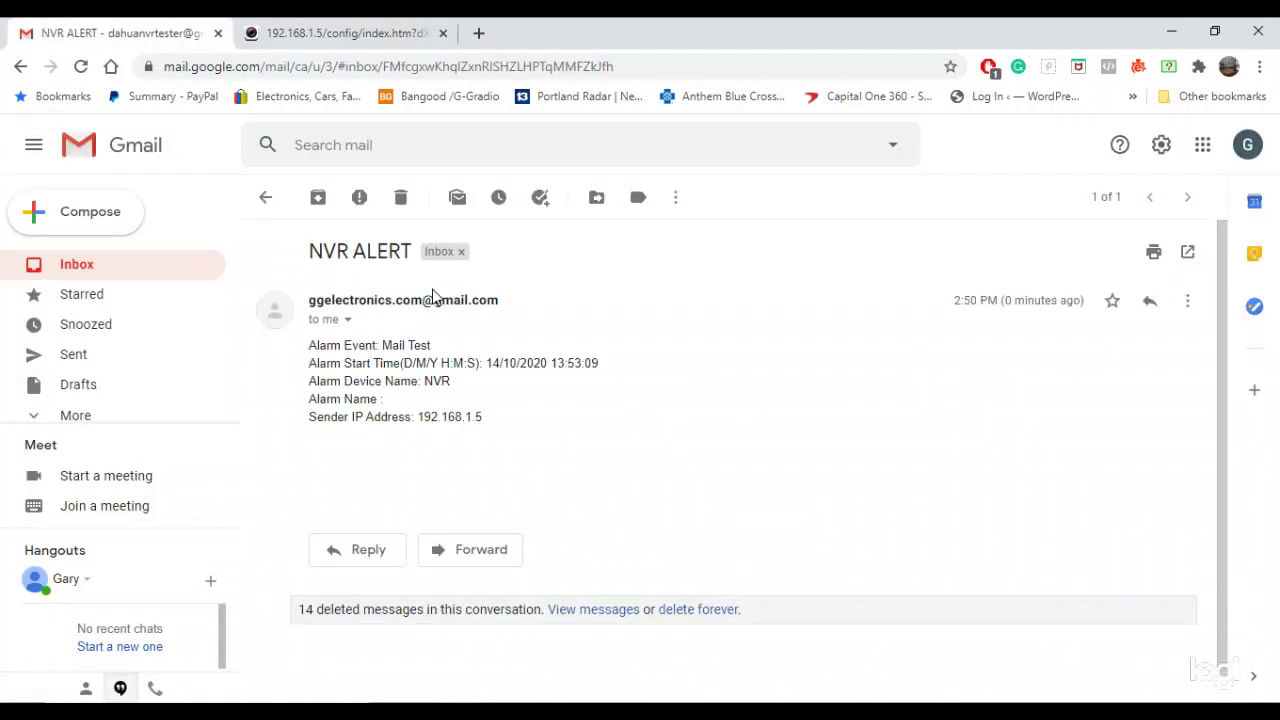
pyautogui.click(400, 200)
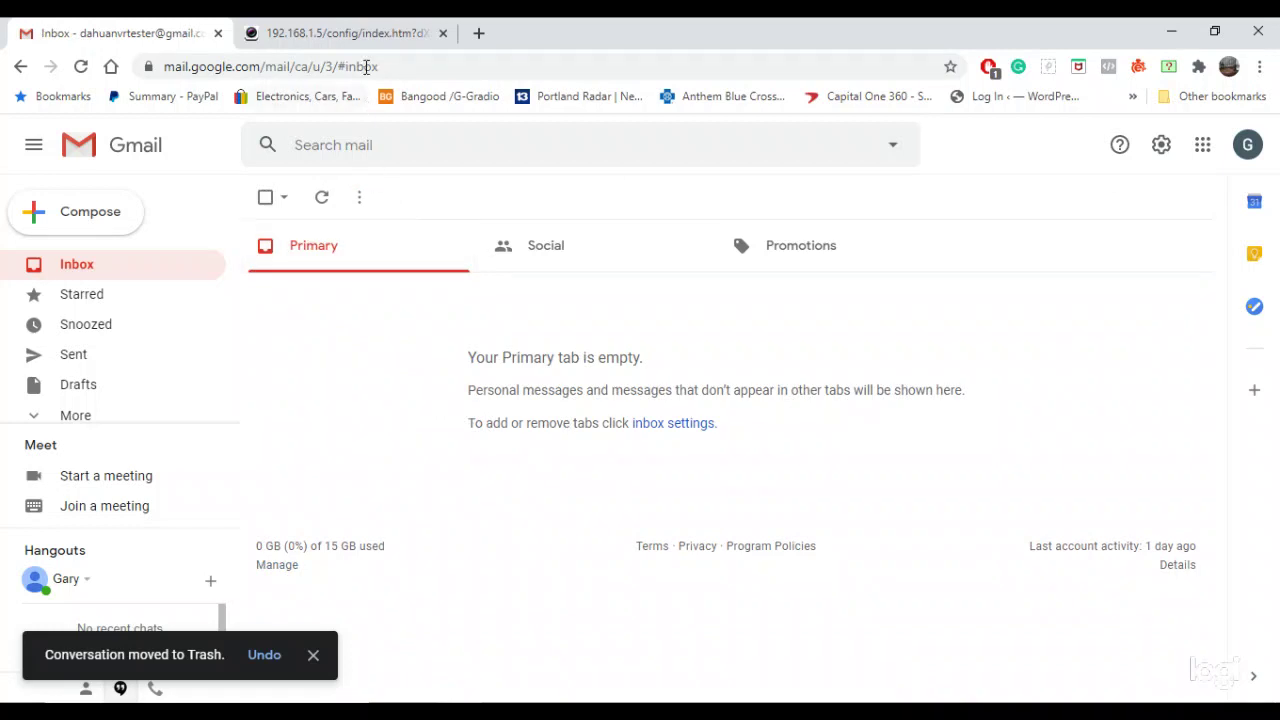
pyautogui.click(340, 33)
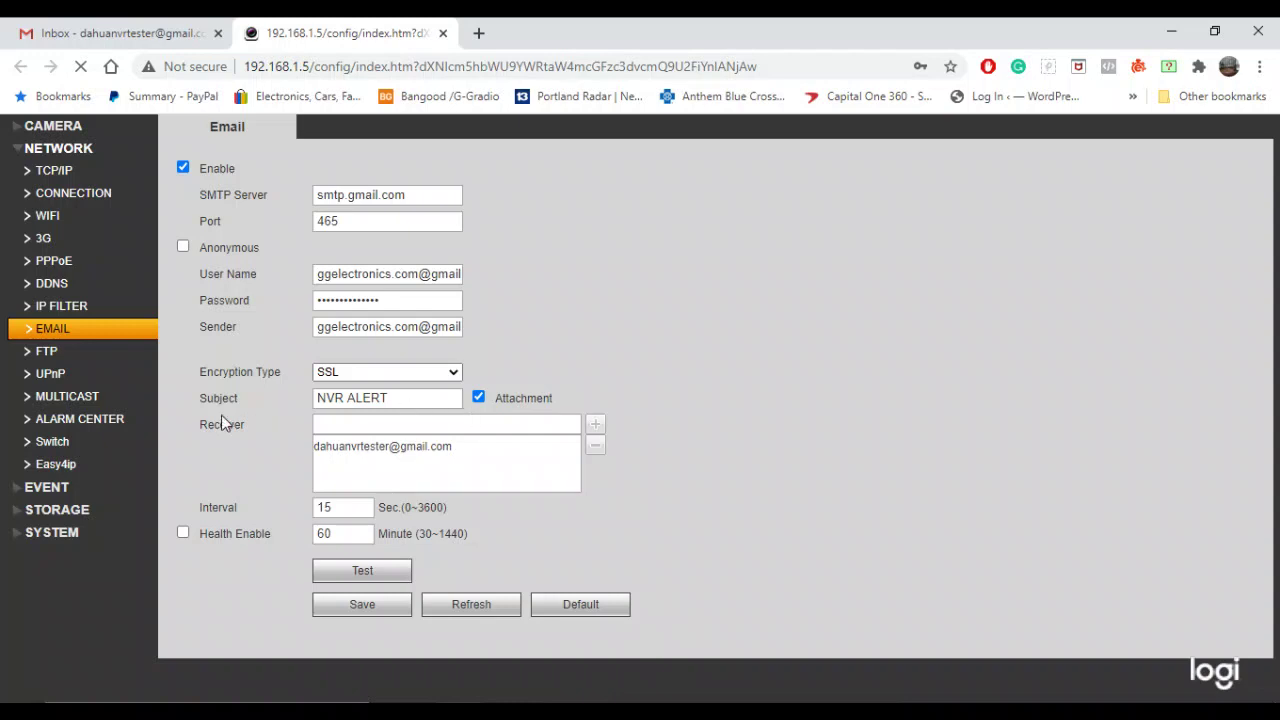
# Enable Snapshot and Send Email for channel D1 motion detection and save.
pyautogui.click(50, 487)
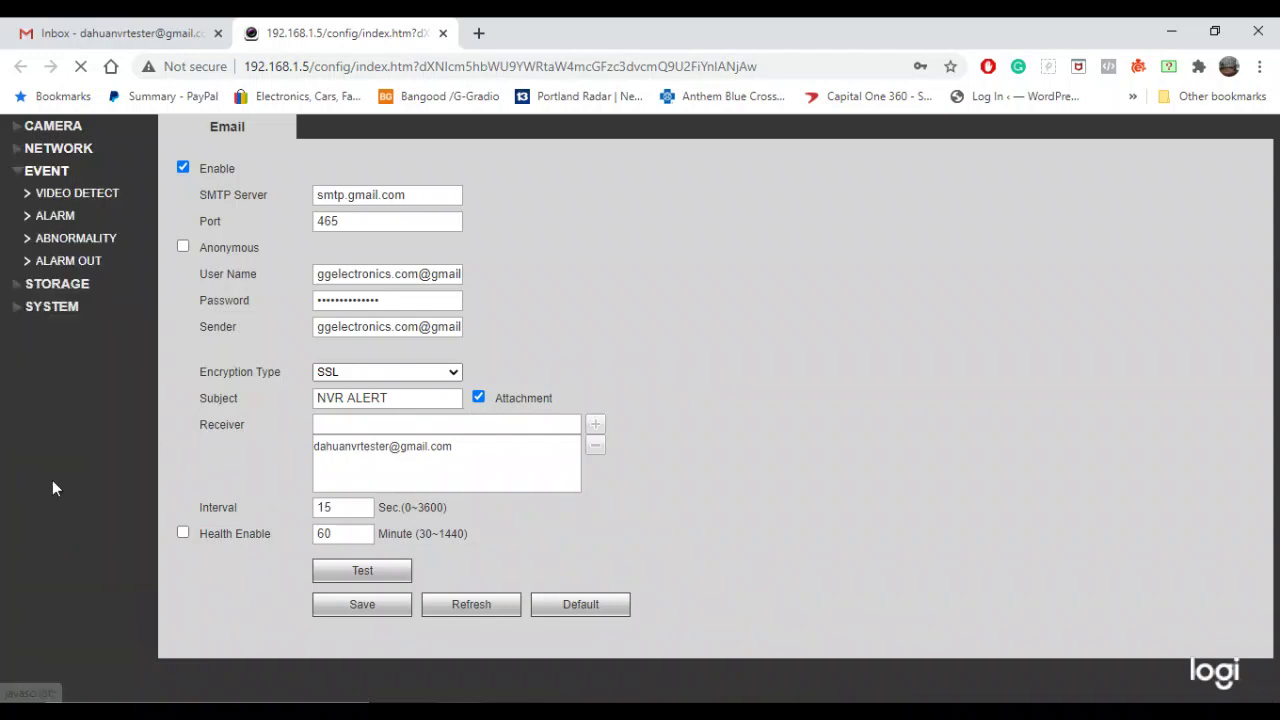
pyautogui.click(112, 202)
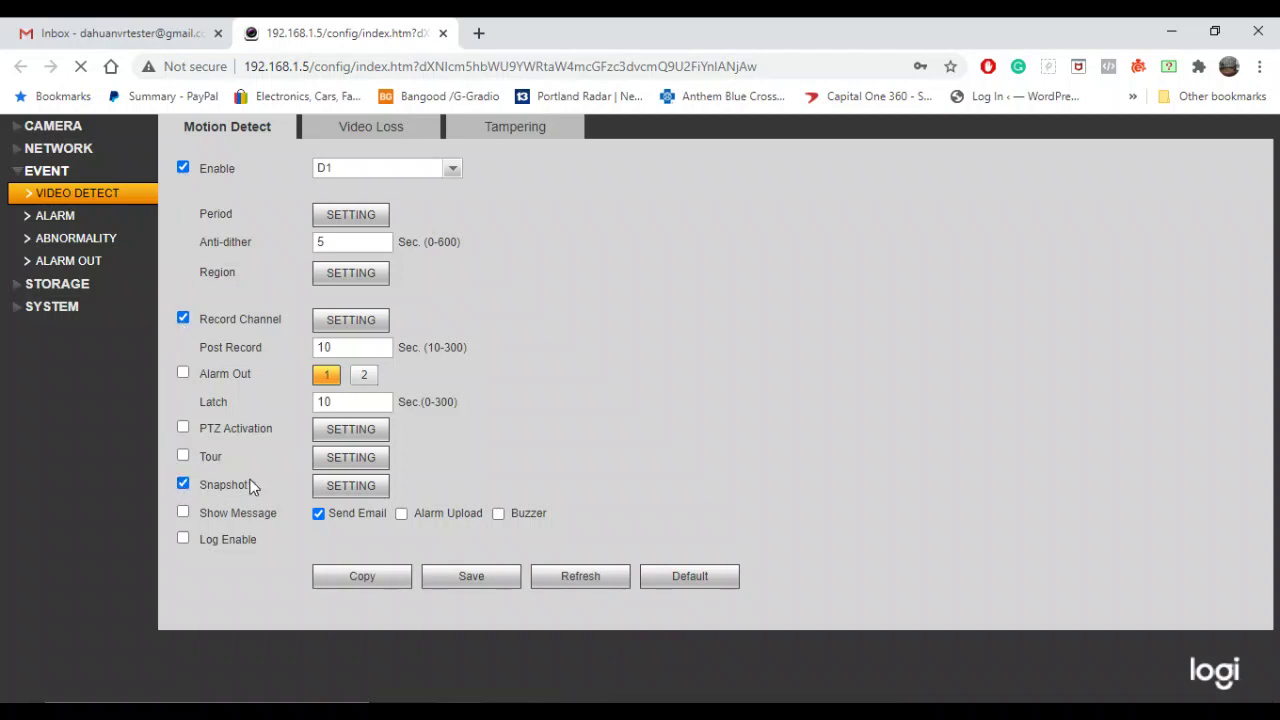
pyautogui.click(468, 588)
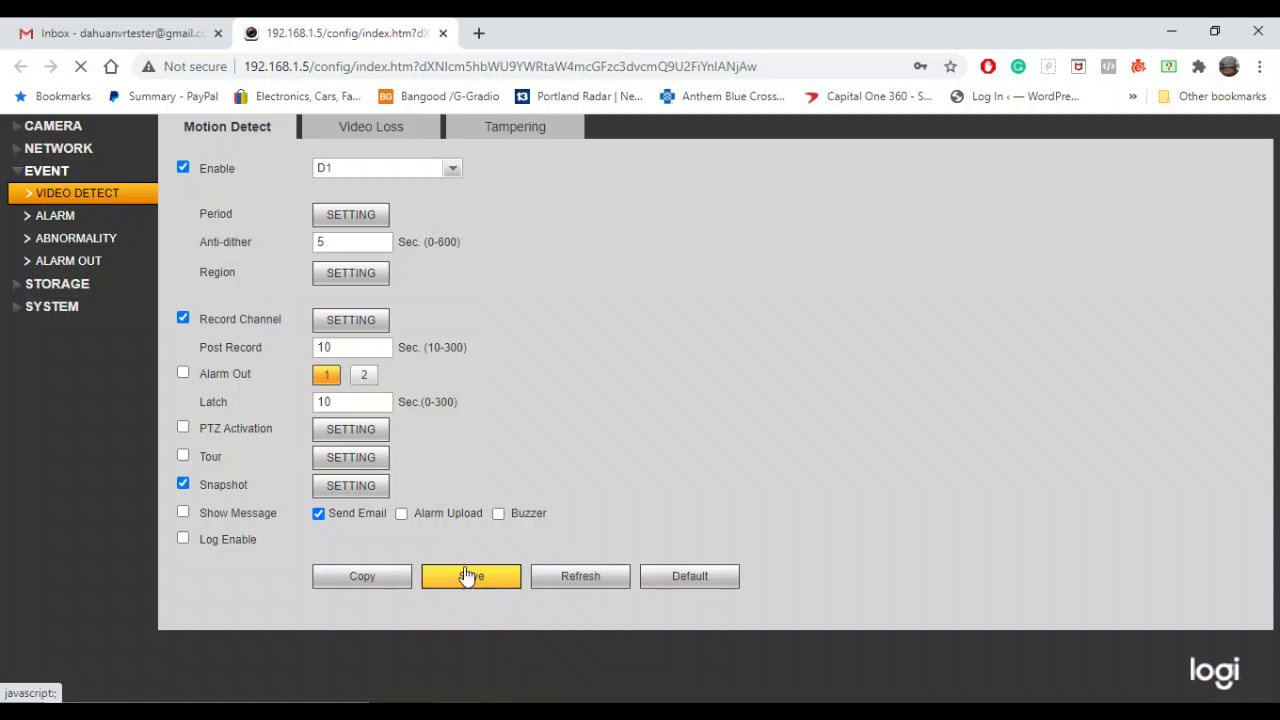
# Review STORAGE > RECORD CONTROL, then open the new NVR ALERT email in Gmail.
pyautogui.click(86, 286)
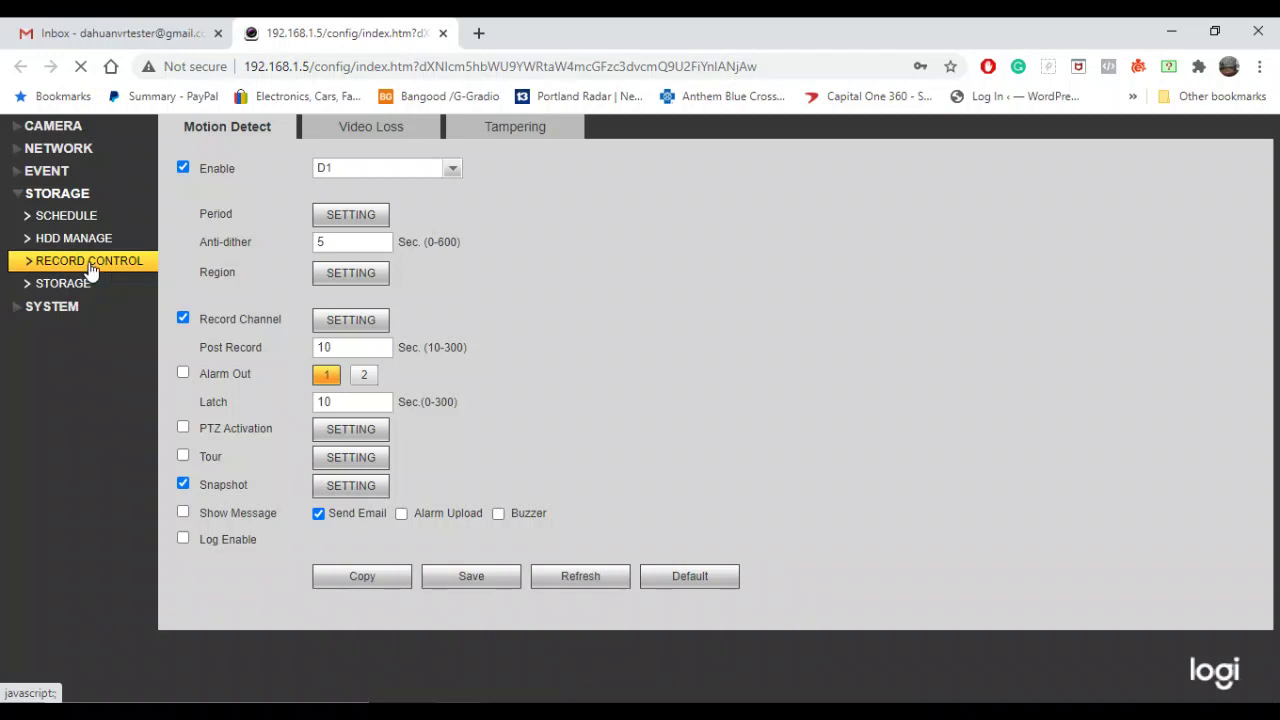
pyautogui.click(90, 270)
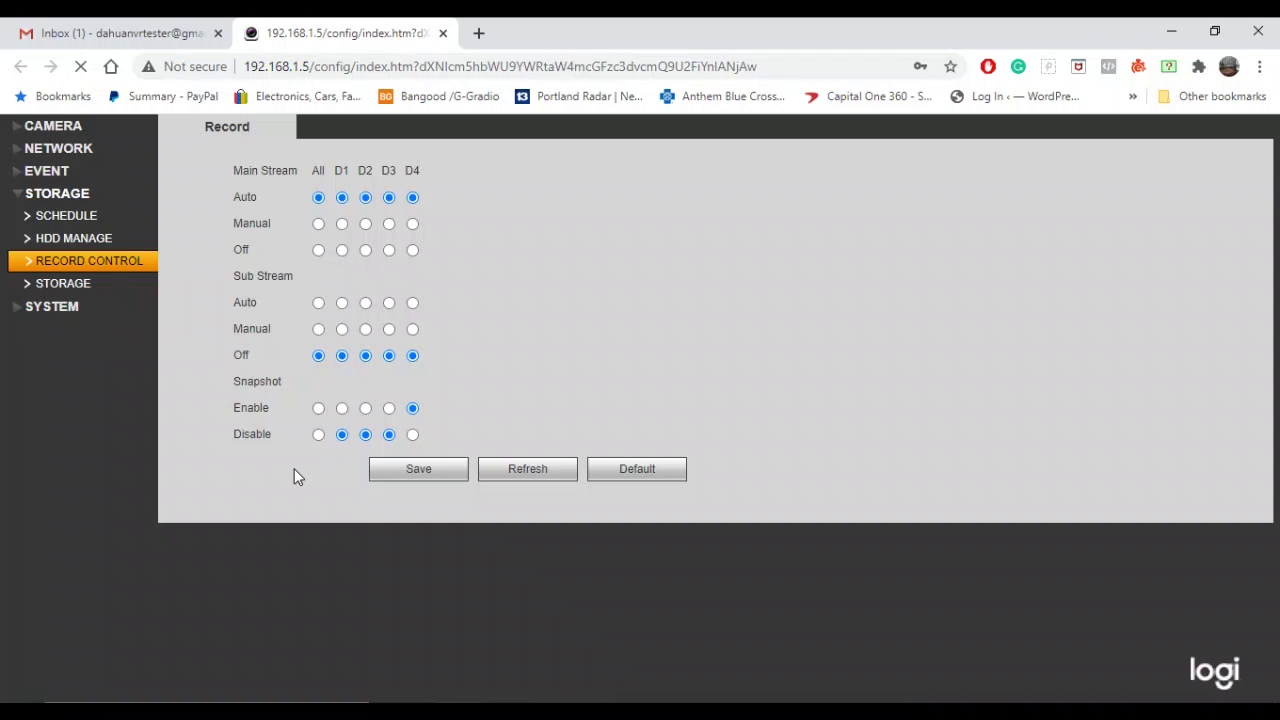
pyautogui.click(120, 33)
pyautogui.click(564, 290)
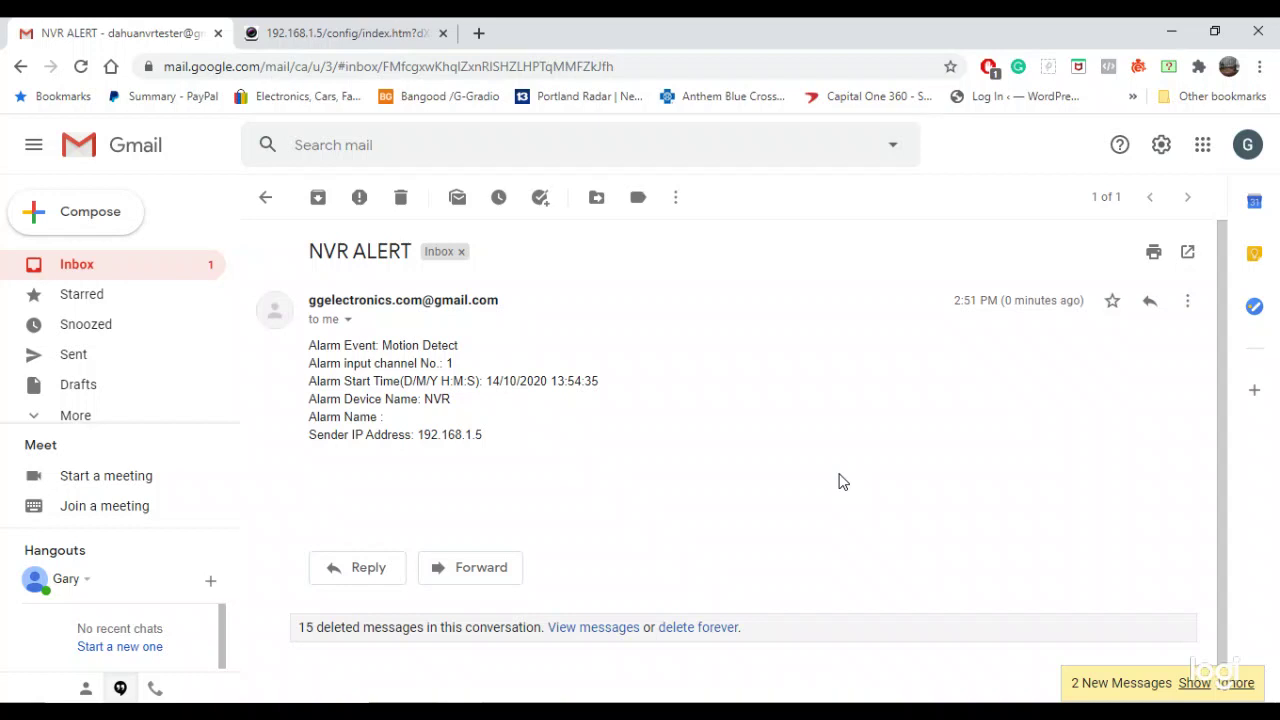
# Load the new alerts and view the attached garage snapshot full size.
pyautogui.click(1192, 684)
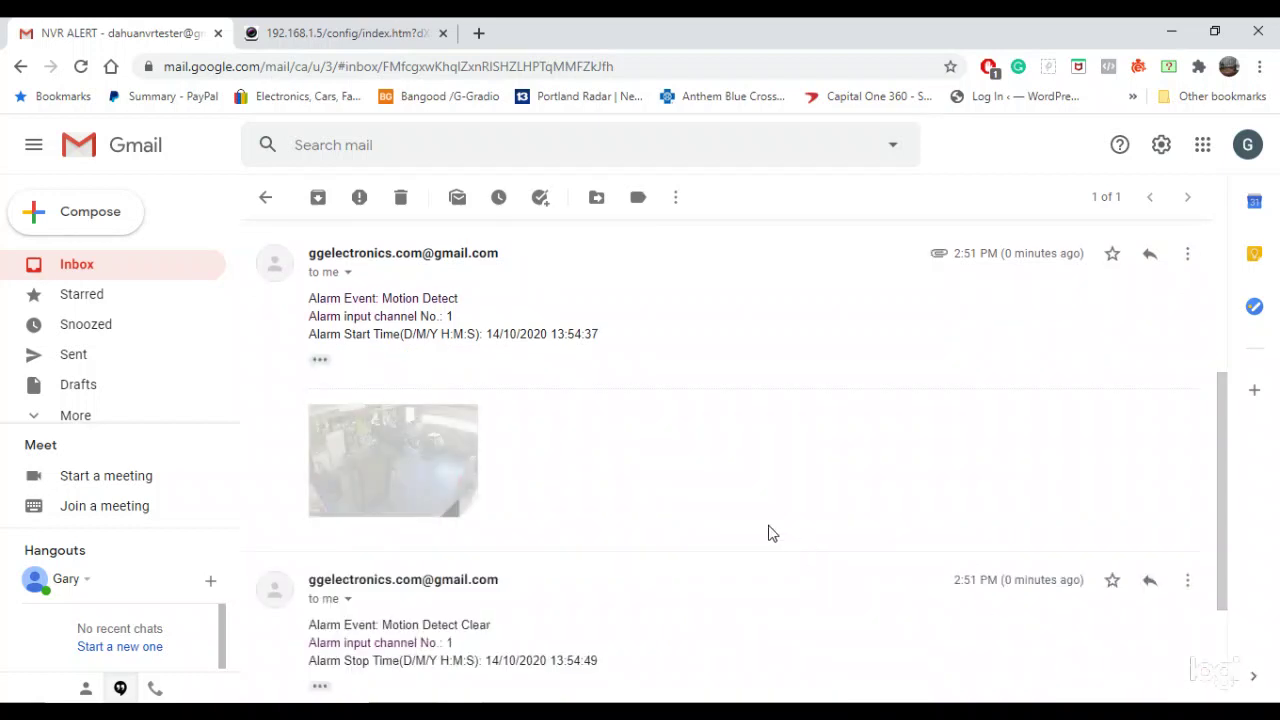
pyautogui.click(400, 455)
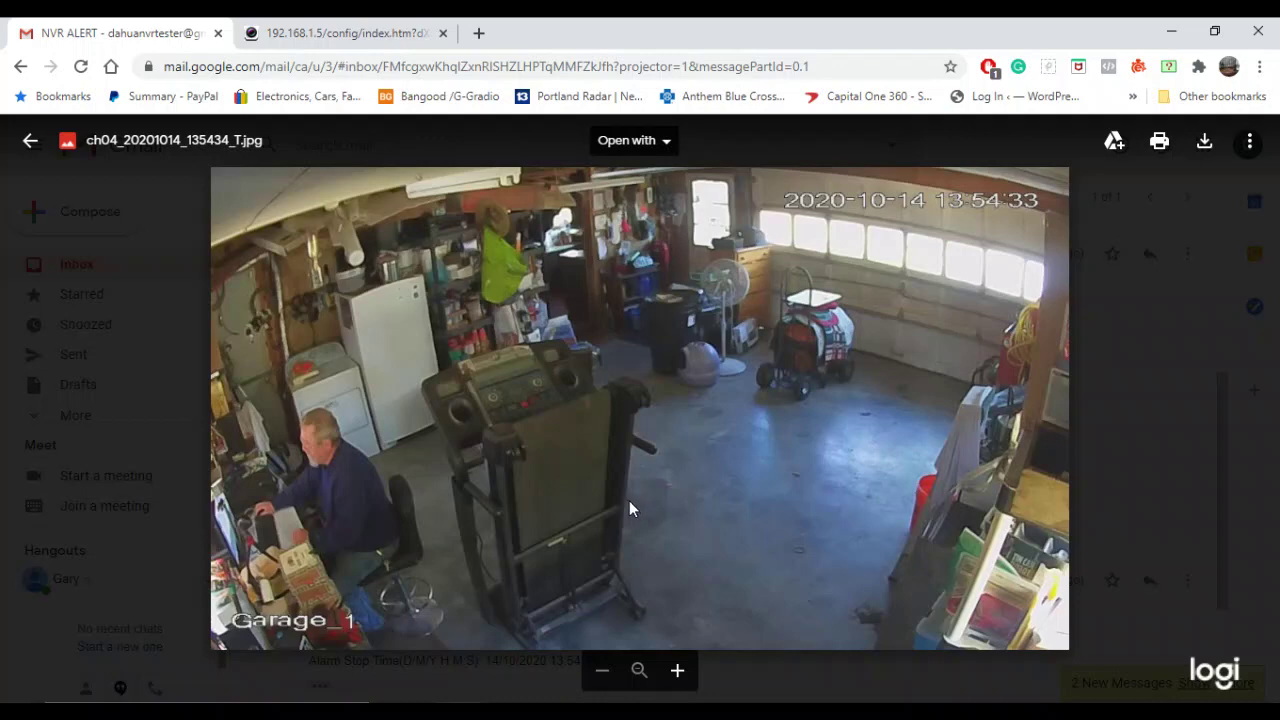
pyautogui.click(30, 140)
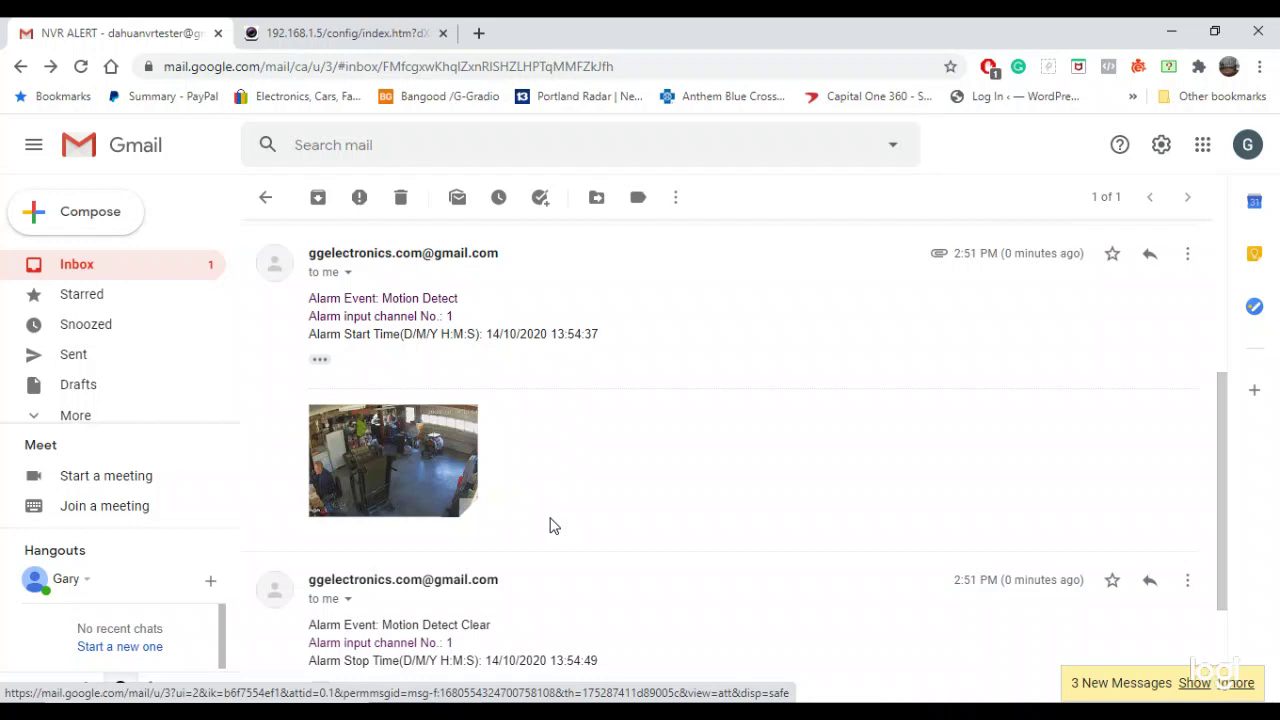
# Load the latest motion alerts and scroll through the NVR ALERT thread.
pyautogui.click(1197, 685)
pyautogui.scroll(-3, 686, 444)
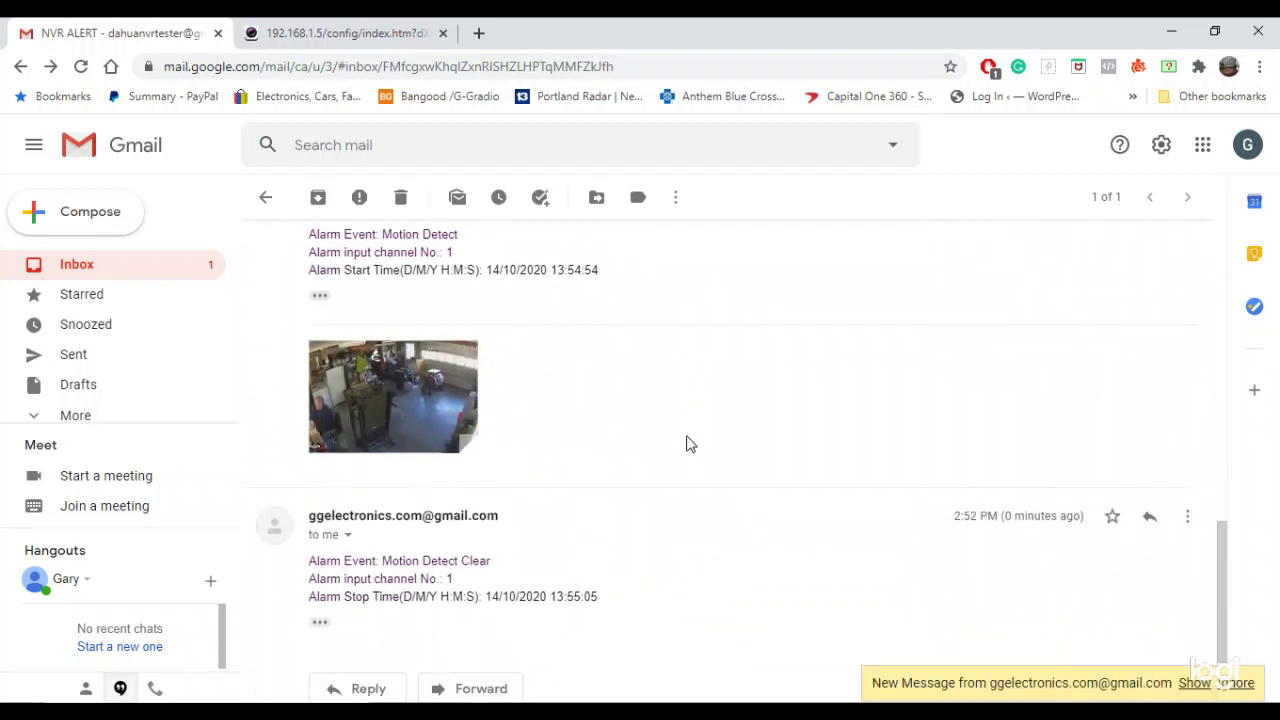
pyautogui.scroll(1, 686, 444)
pyautogui.scroll(3, 686, 444)
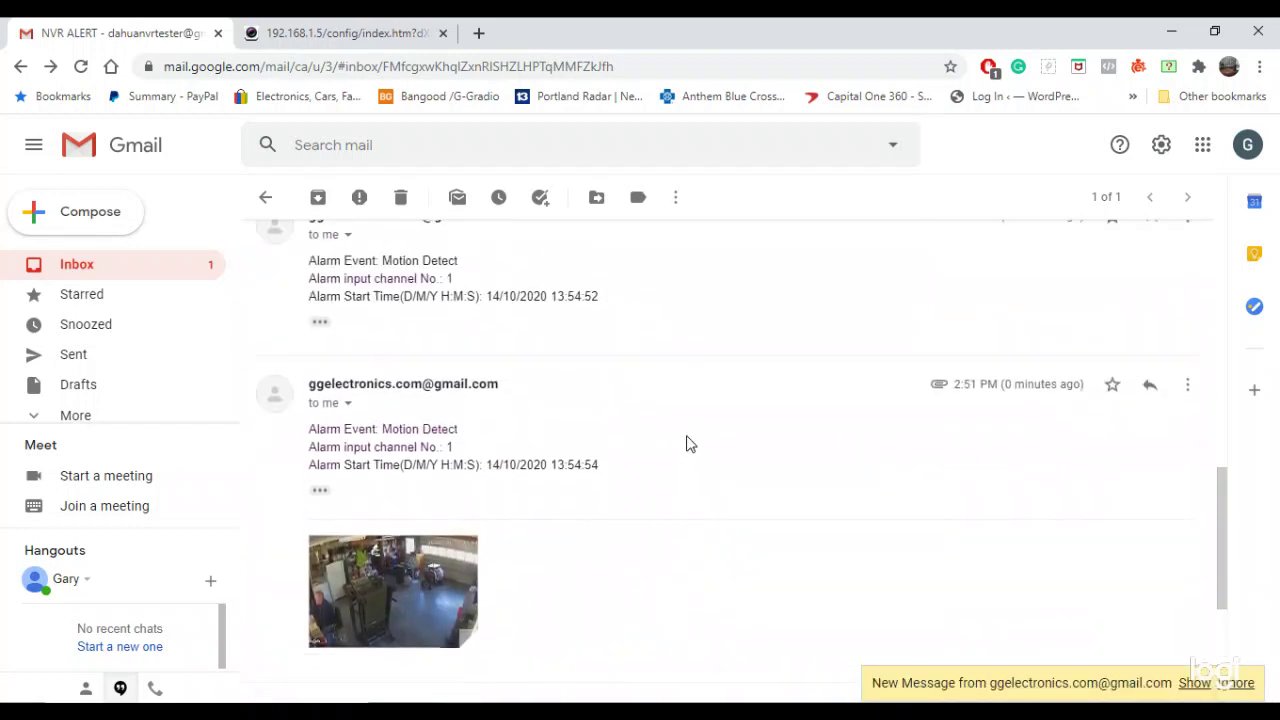
pyautogui.scroll(3, 686, 444)
pyautogui.scroll(1, 686, 444)
pyautogui.scroll(5, 689, 443)
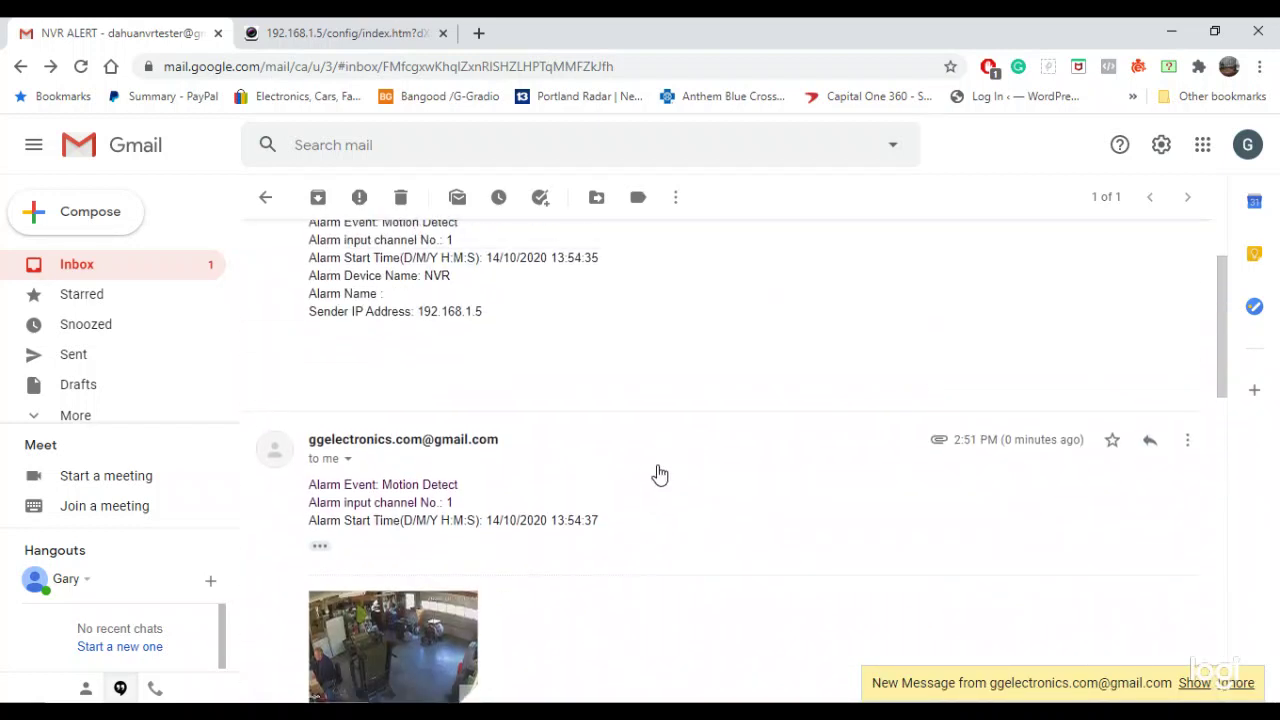
pyautogui.scroll(2, 655, 499)
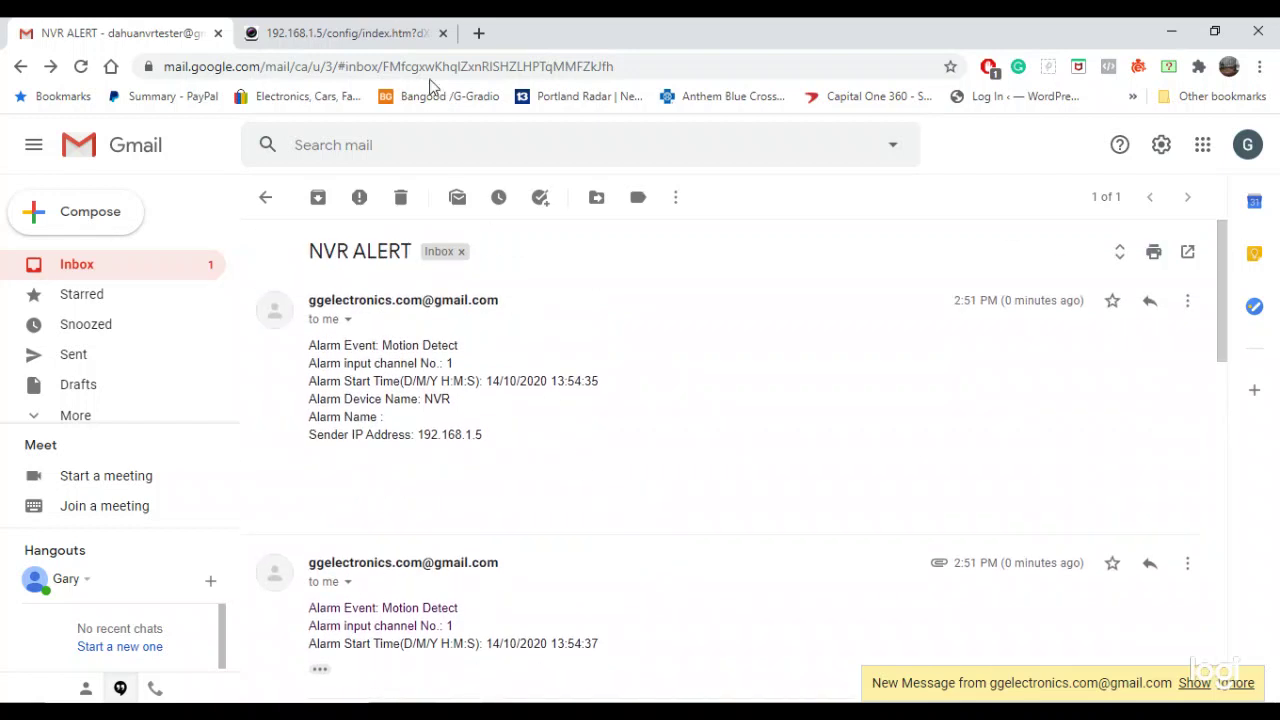